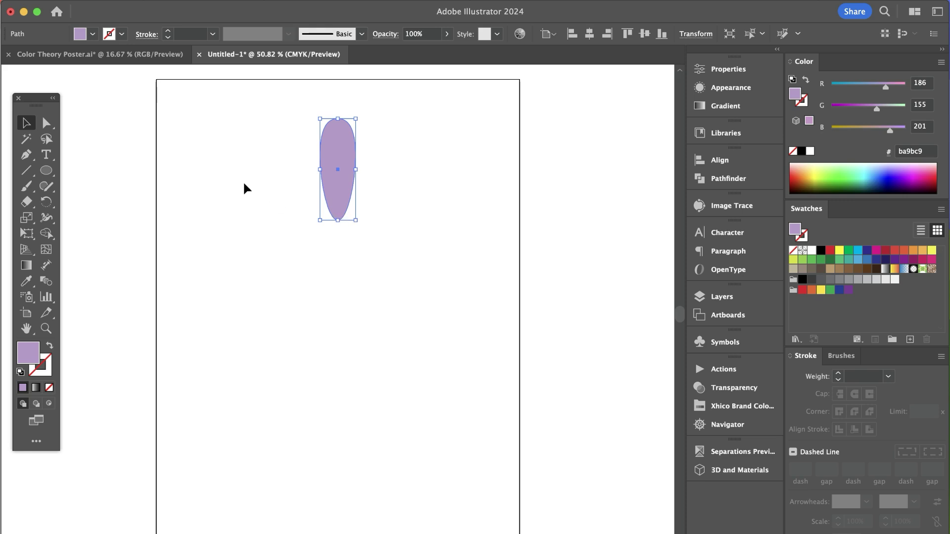
Step: Show the rulers around the canvas holding the lavender petal with Cmd+R
key(super+r)
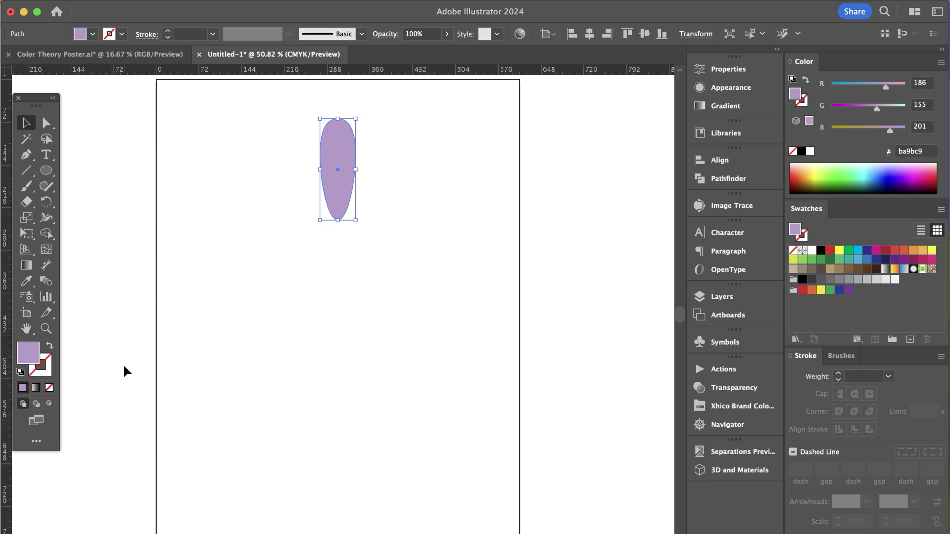
Step: Drop a vertical guide from the left ruler onto the petal's centre line, then recentre the artboard
key(super+space)
drag(282, 92, 384, 245)
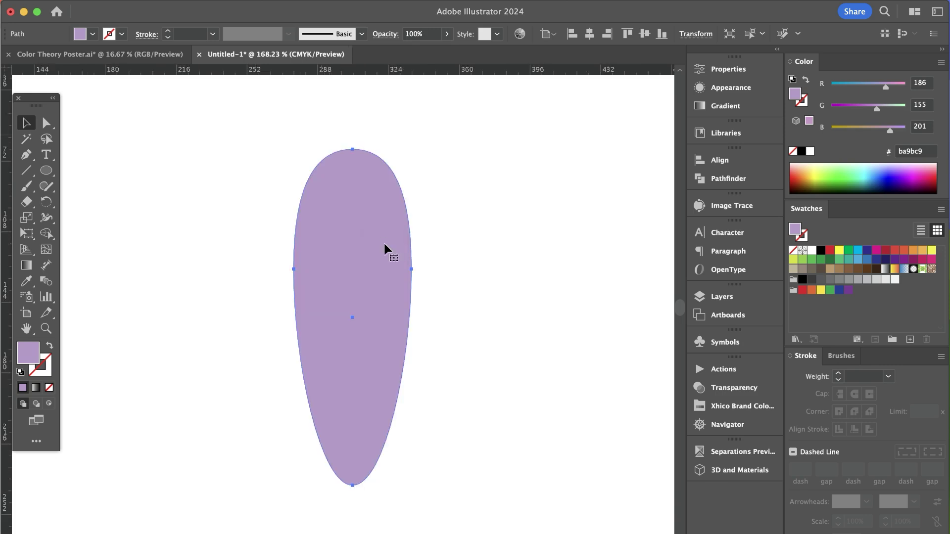
drag(6, 449, 352, 449)
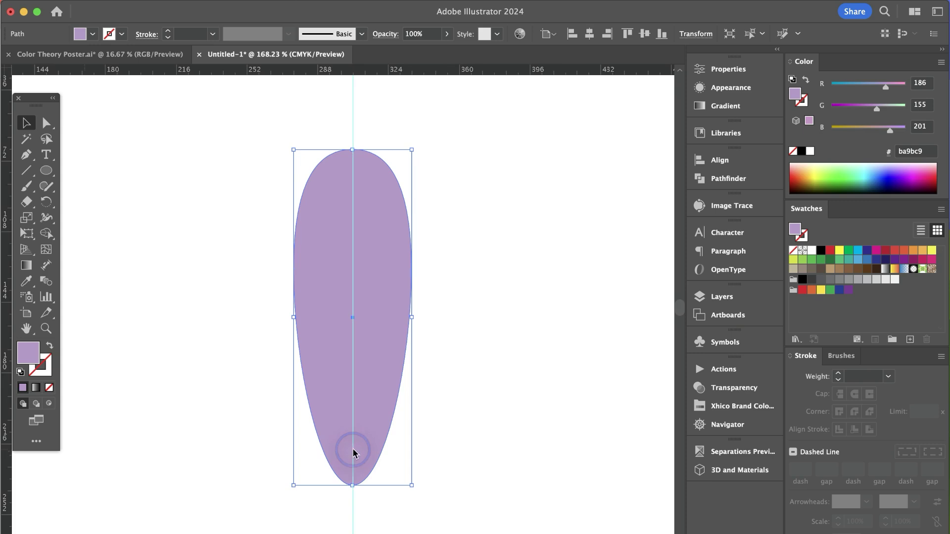
alt+super+click(352, 452)
alt+super+click(352, 455)
alt+super+click(352, 456)
alt+super+click(352, 455)
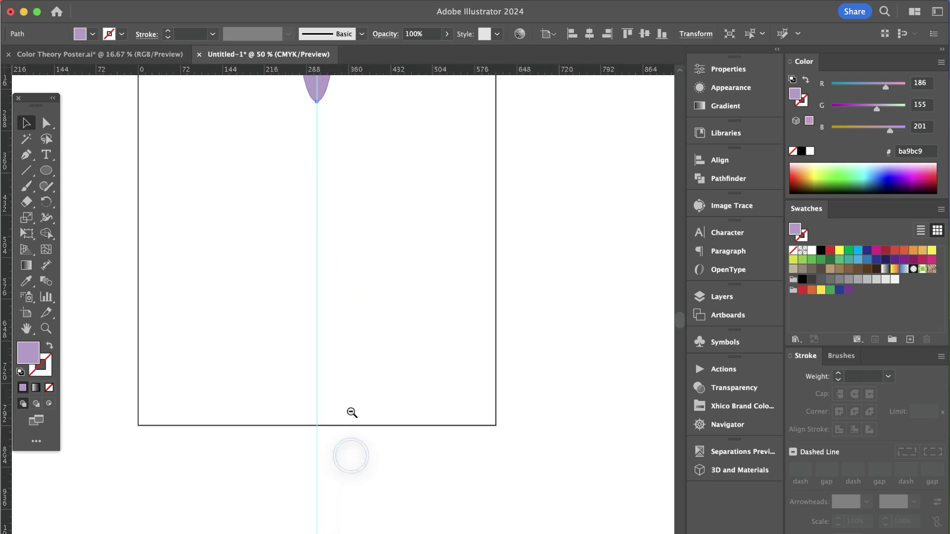
drag(363, 282, 363, 395)
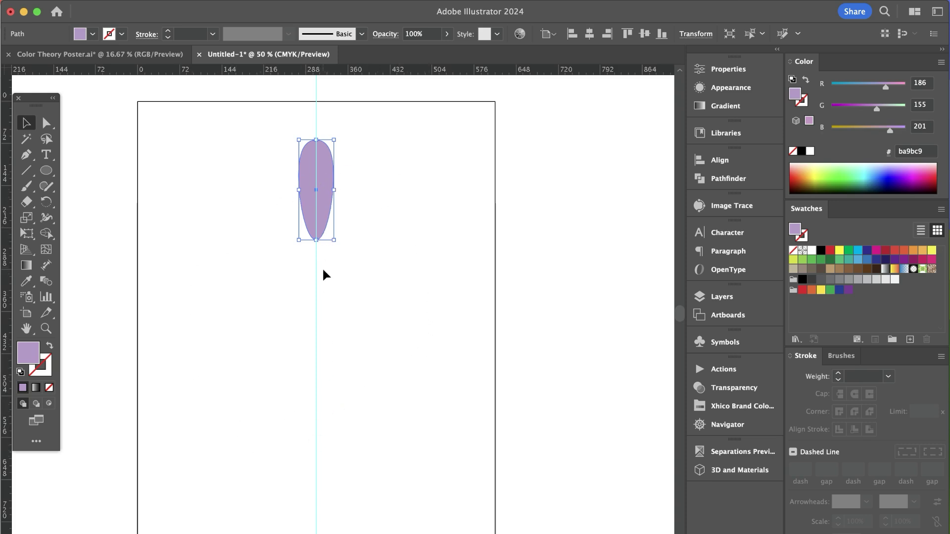
Step: Draw a roughly 108 pt yellow (fff26b) circle on the guide below the petal, then reselect the petal
click(46, 170)
drag(316, 333, 348, 298)
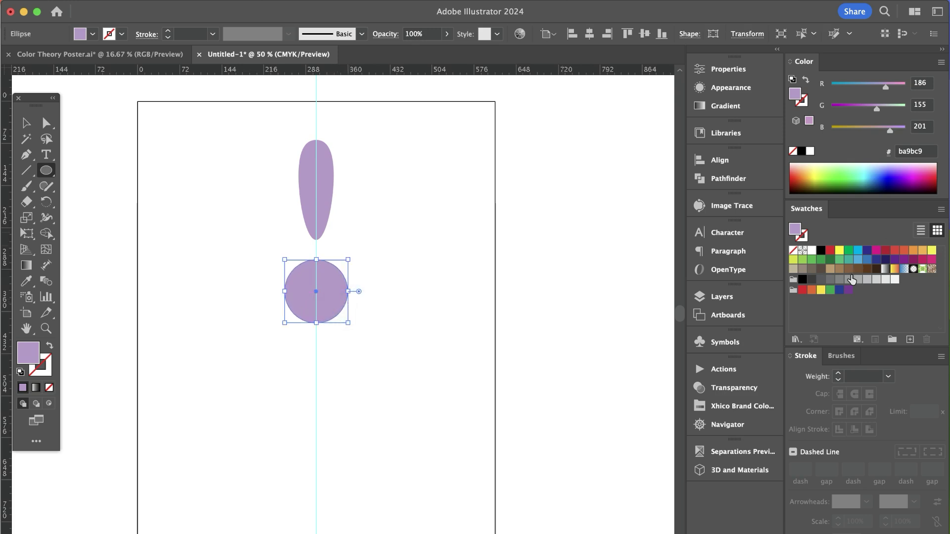
click(839, 250)
click(26, 123)
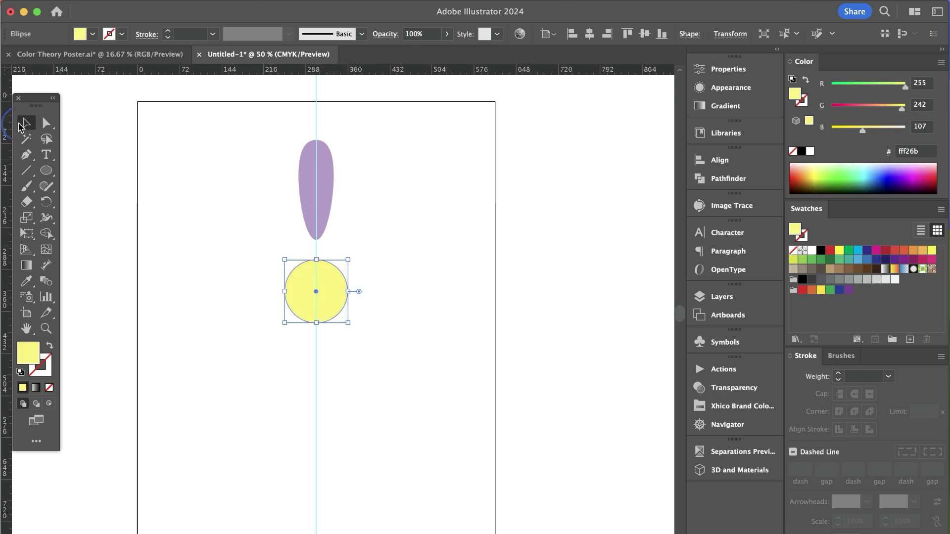
click(214, 219)
click(328, 201)
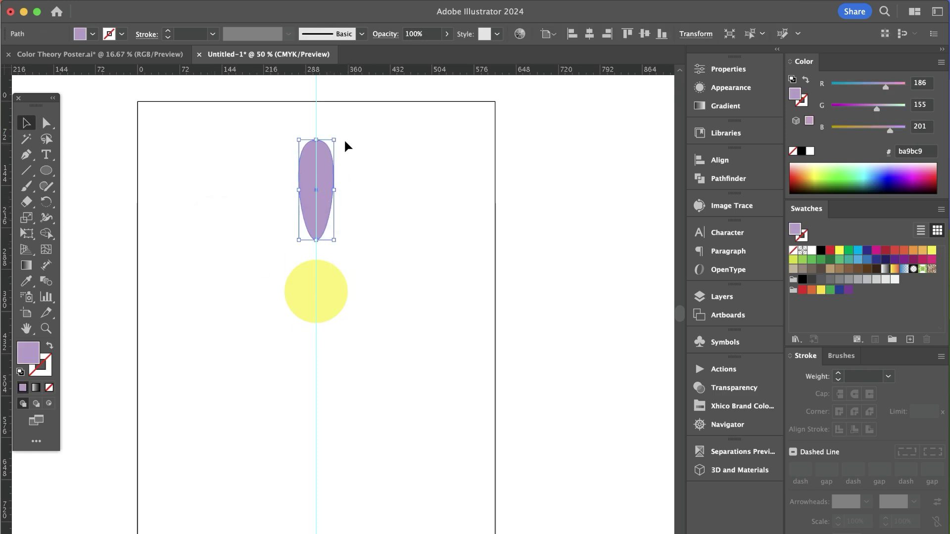
Step: Enlarge the lavender petal until its tip touches the yellow circle, checking the join up close
drag(336, 140, 350, 118)
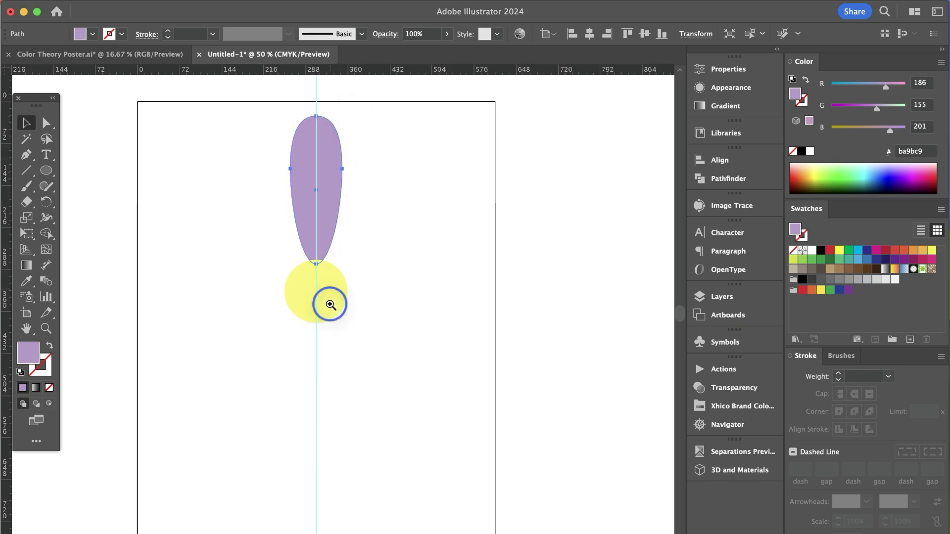
key(super+equal)
key(super+equal)
key(super+equal)
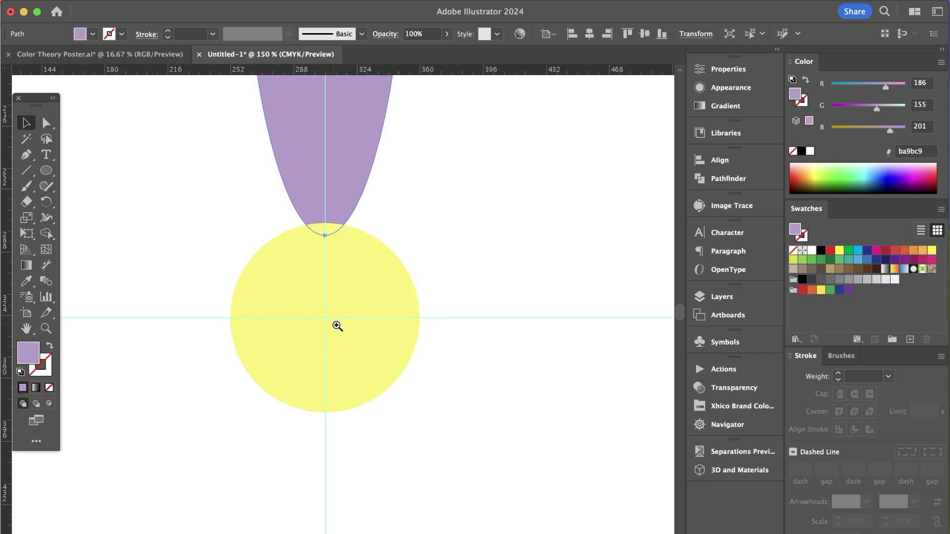
alt+super+click(333, 322)
drag(336, 324, 312, 336)
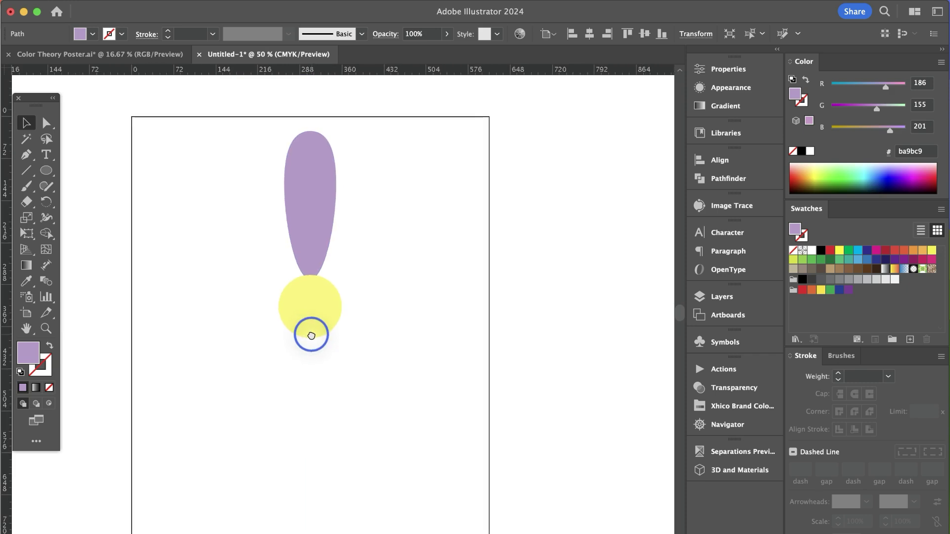
click(47, 202)
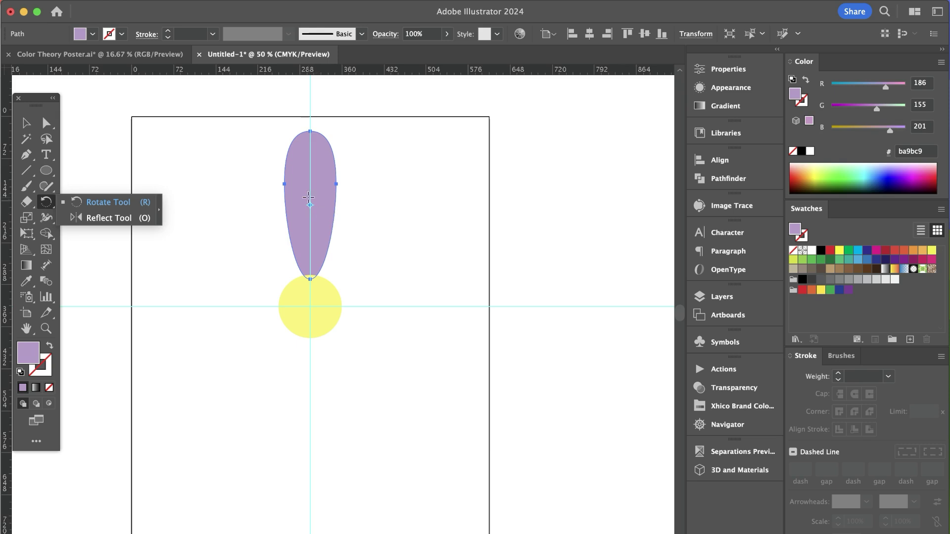
super+click(322, 212)
super+click(371, 325)
drag(354, 339, 413, 278)
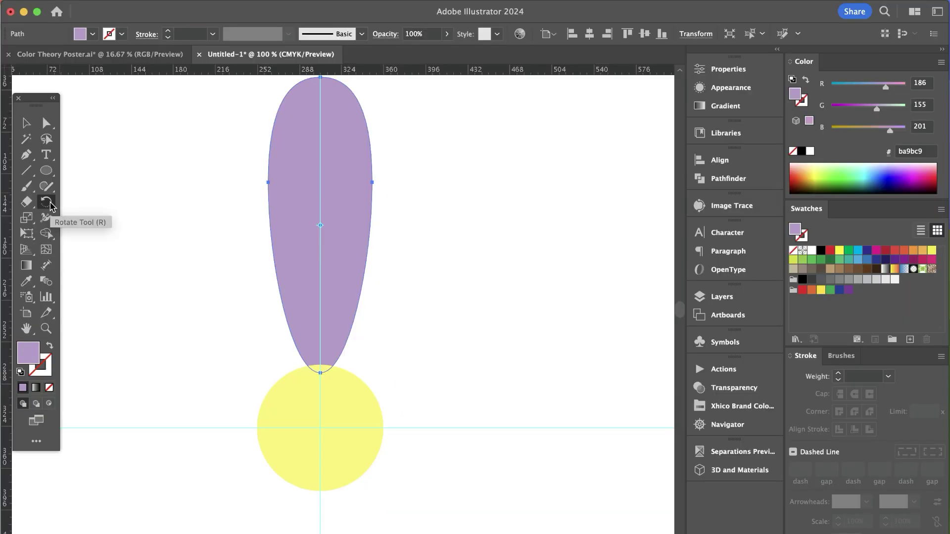
double_click(50, 205)
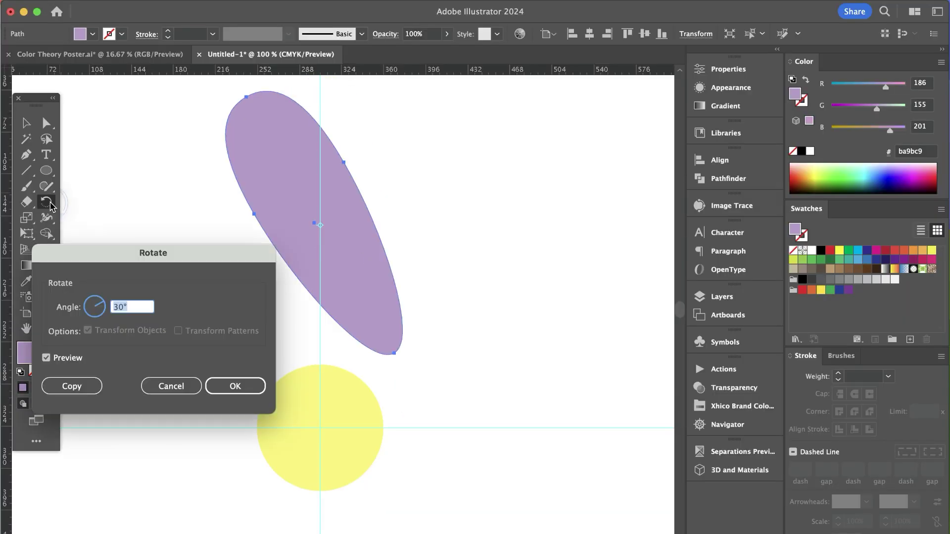
text(90)
click(64, 385)
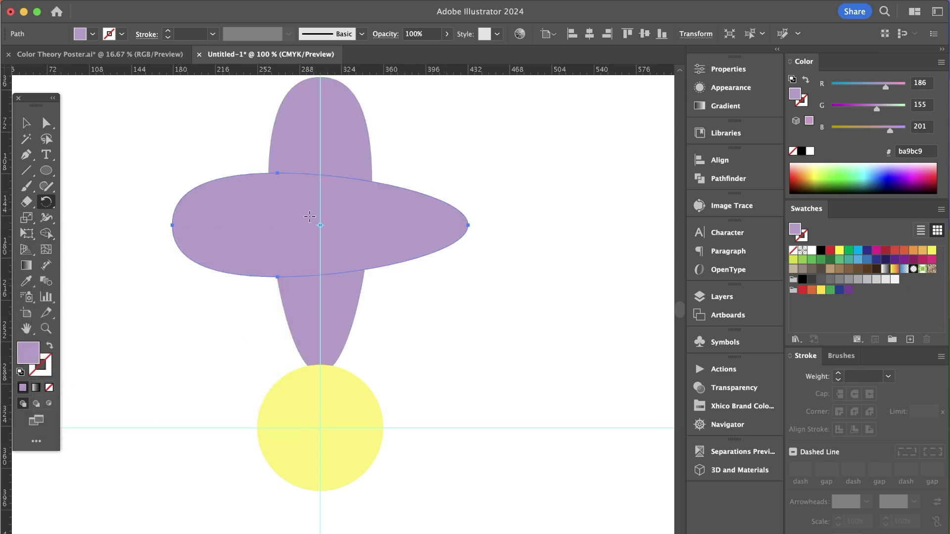
click(27, 123)
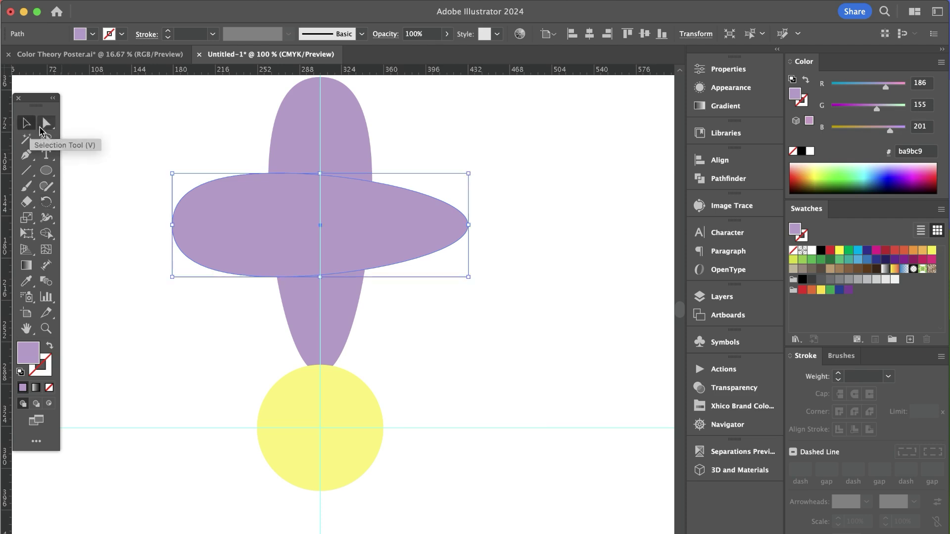
key(Delete)
click(340, 317)
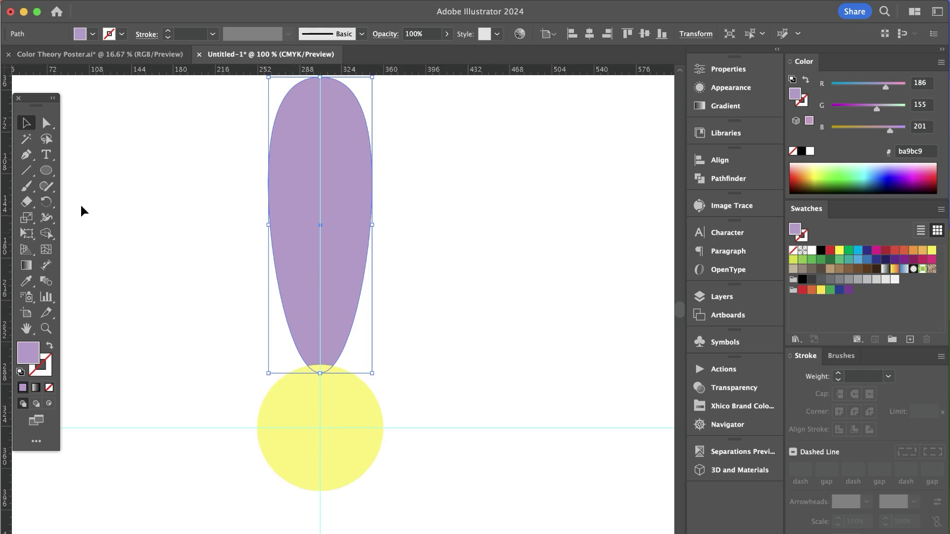
Step: Set the rotation origin at the yellow circle's centre, bringing up the Rotate dialog at 90°
click(47, 202)
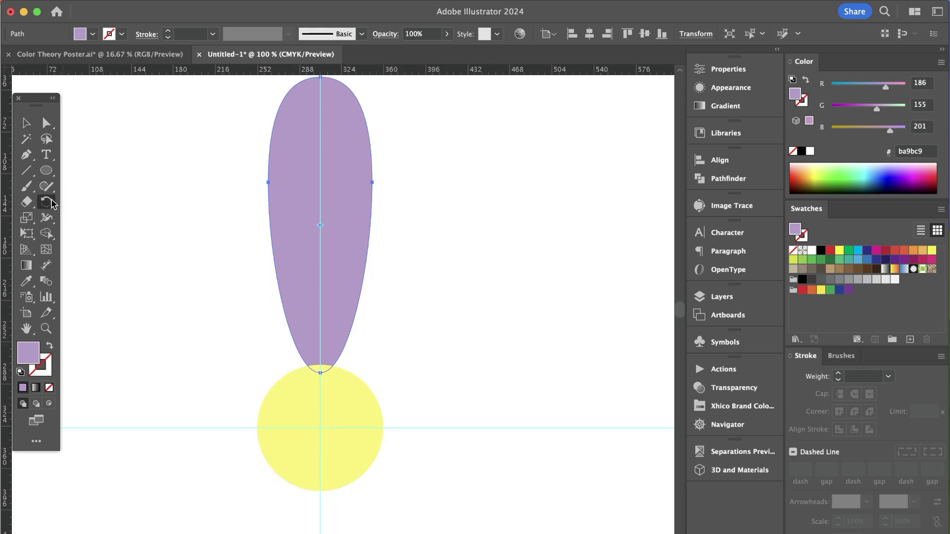
alt+click(319, 427)
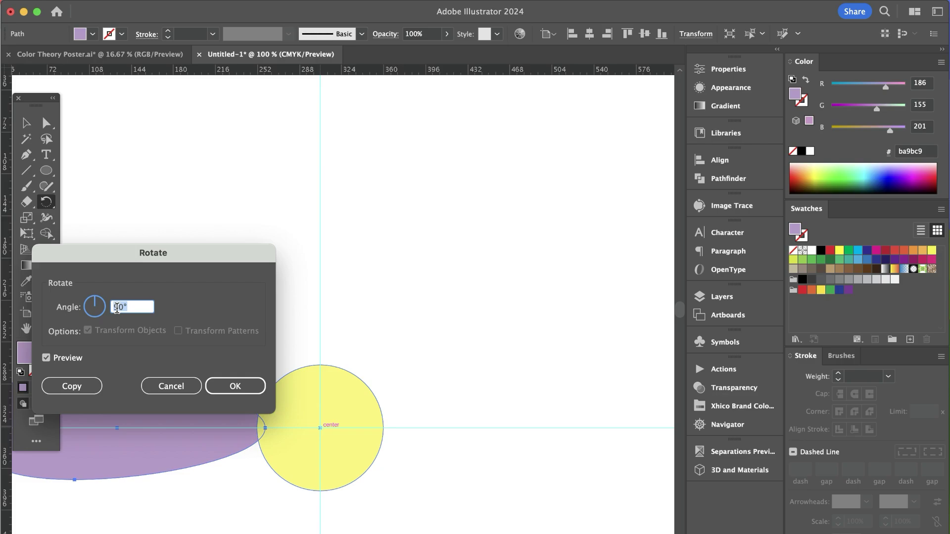
Step: Enter a rotation angle of 360/12 (30°) and make a rotated copy of the petal
text(36)
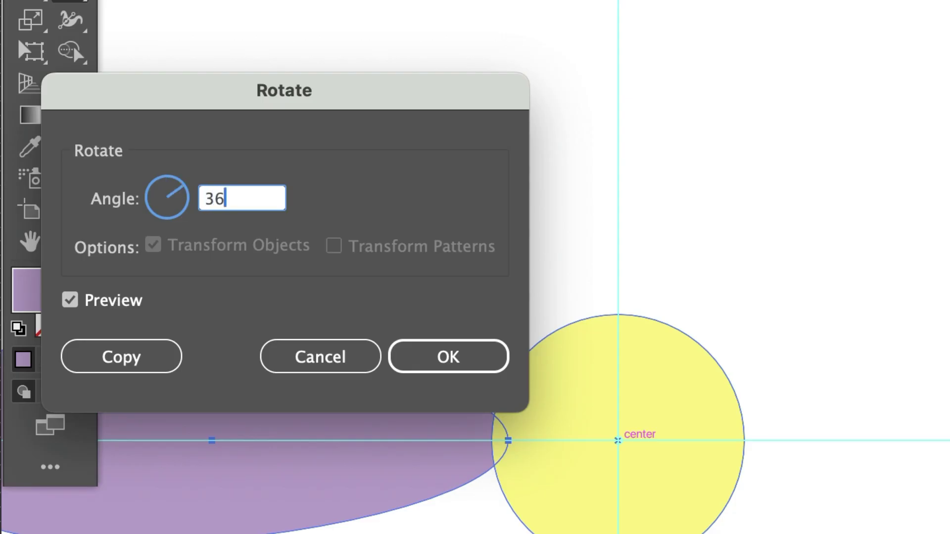
text(0/)
key(BackSpace)
text(/12)
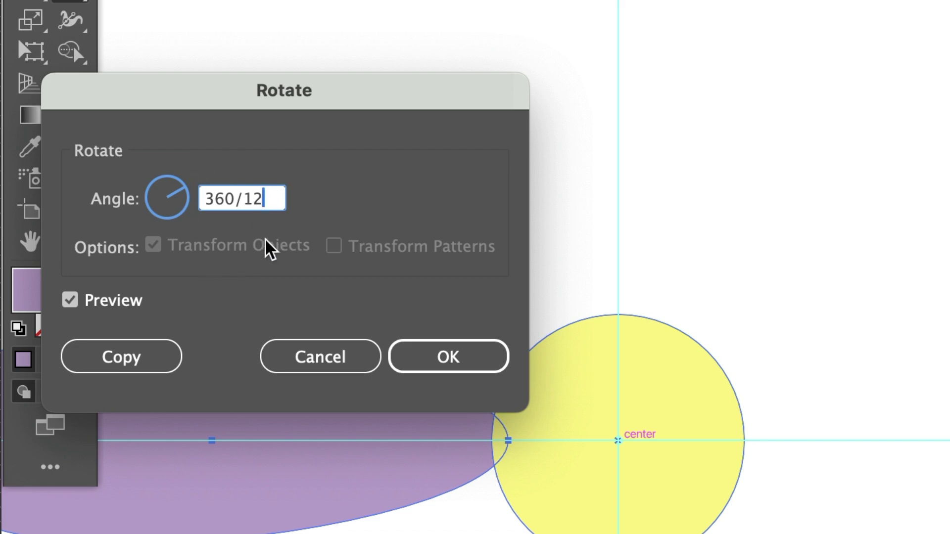
click(153, 365)
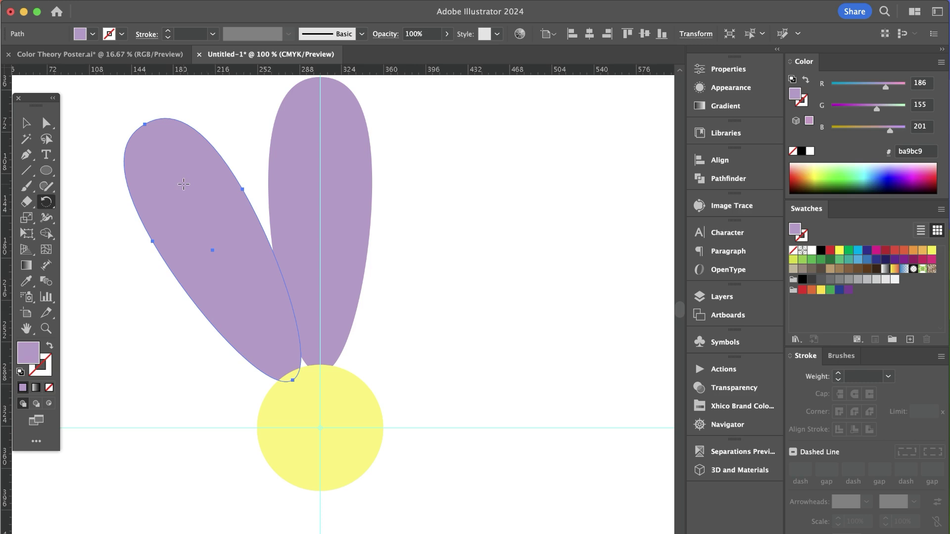
Step: Repeat the 30° rotated copy with Cmd+D until twelve petals ring the circle, then view the whole flower
key(super+d)
key(super+d)
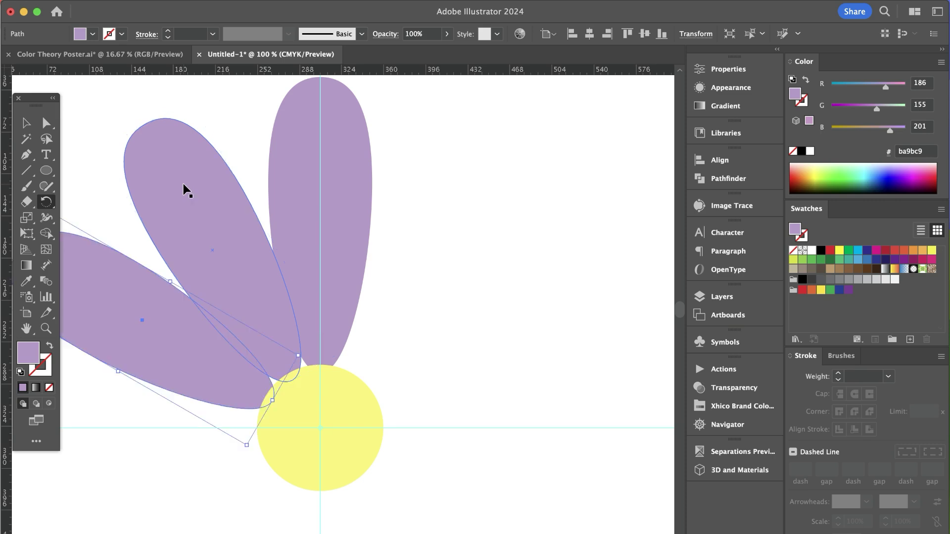
key(super+d)
key(super+d)
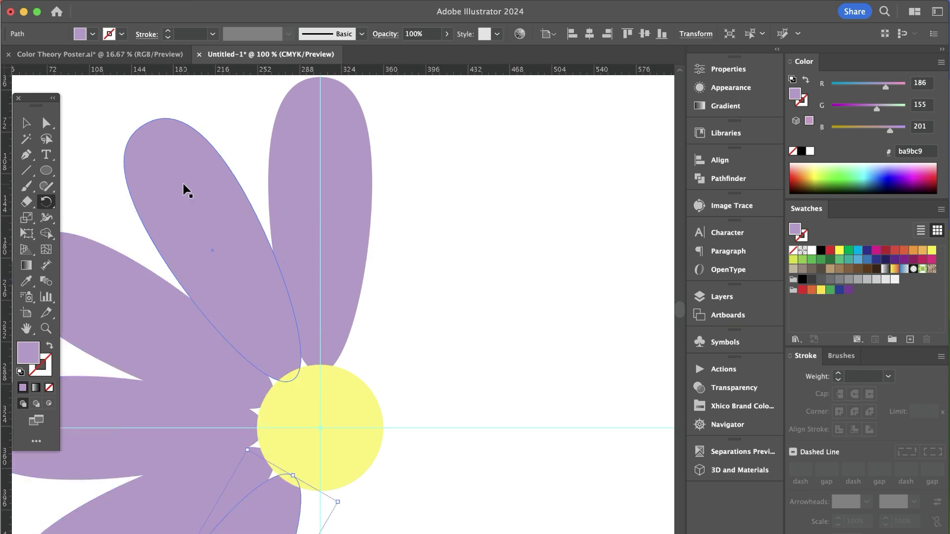
key(super+d)
key(super+d)
key(super+d)
key(super+d)
key(super+d)
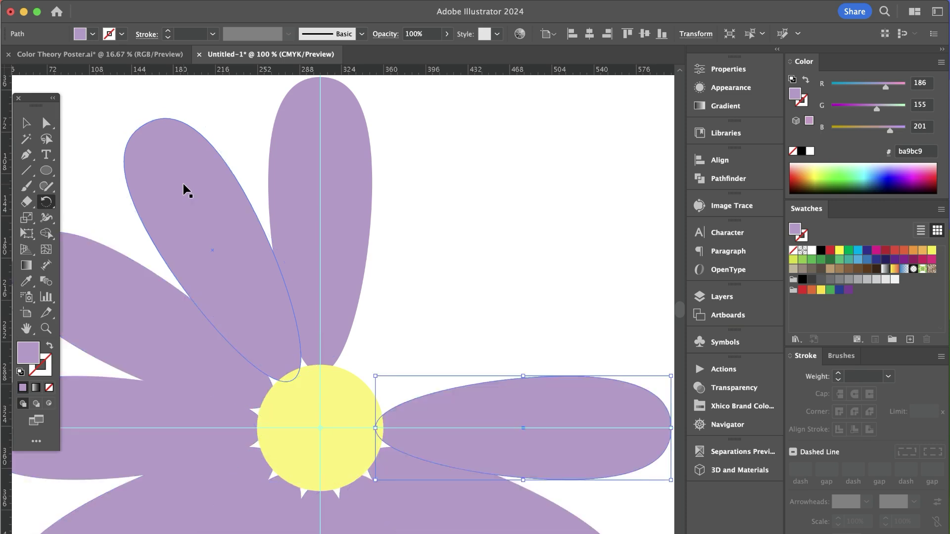
key(super+d)
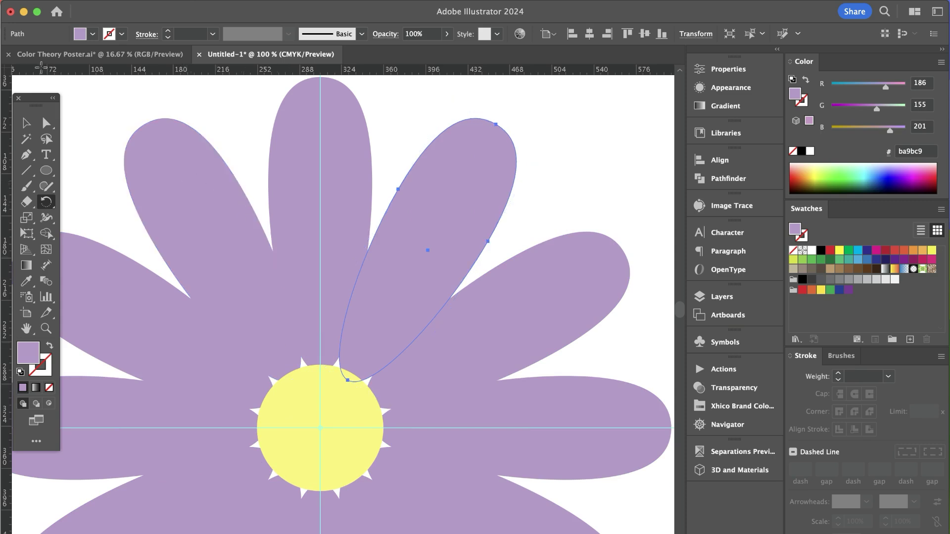
click(22, 122)
key(super+shift+a)
scroll(346, 377, down, 2)
drag(349, 316, 350, 214)
Step: Scale the yellow centre to about 171.26 pt over the petals' inner ends and hide the guides
click(328, 297)
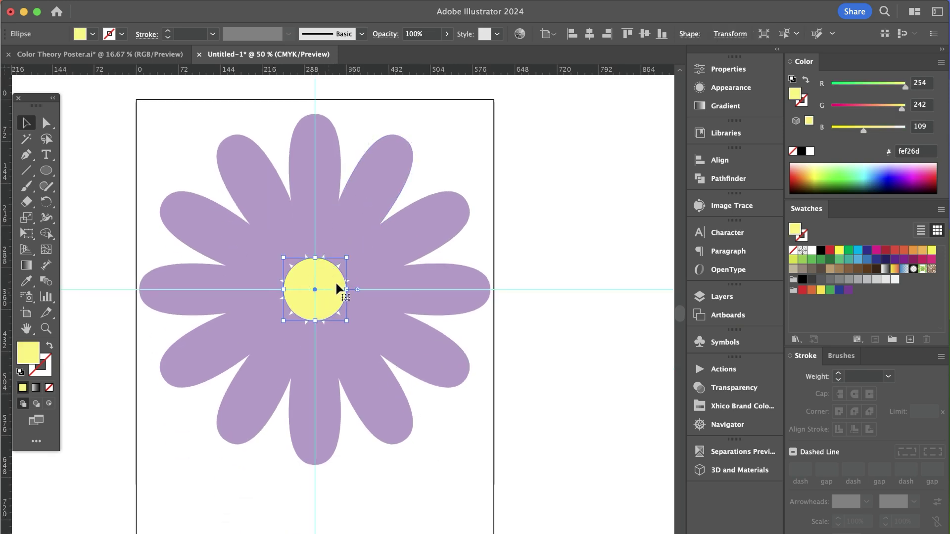
drag(348, 258, 366, 240)
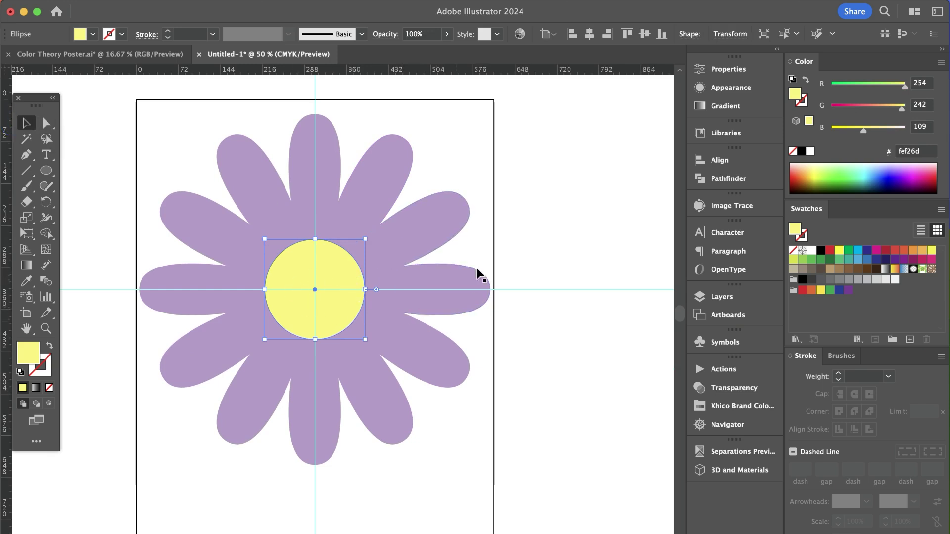
click(479, 255)
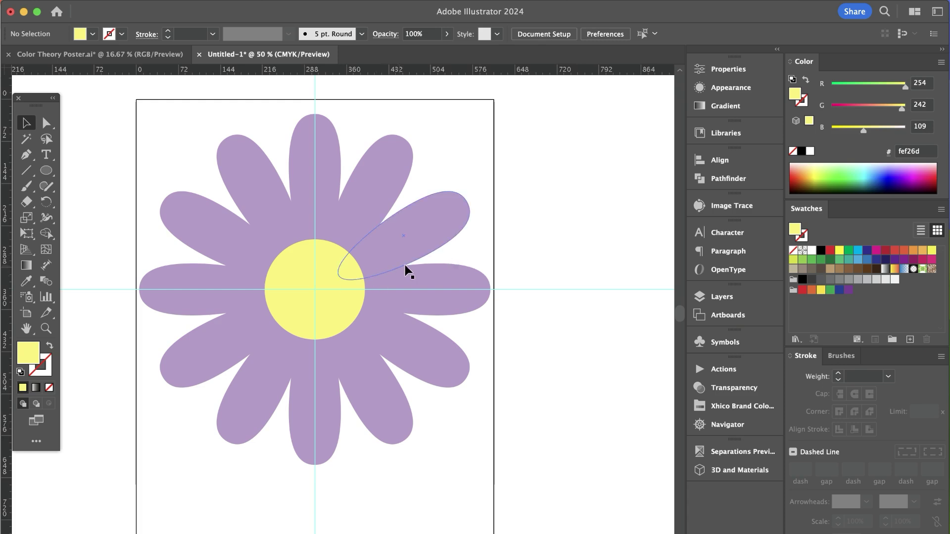
key(super+semicolon)
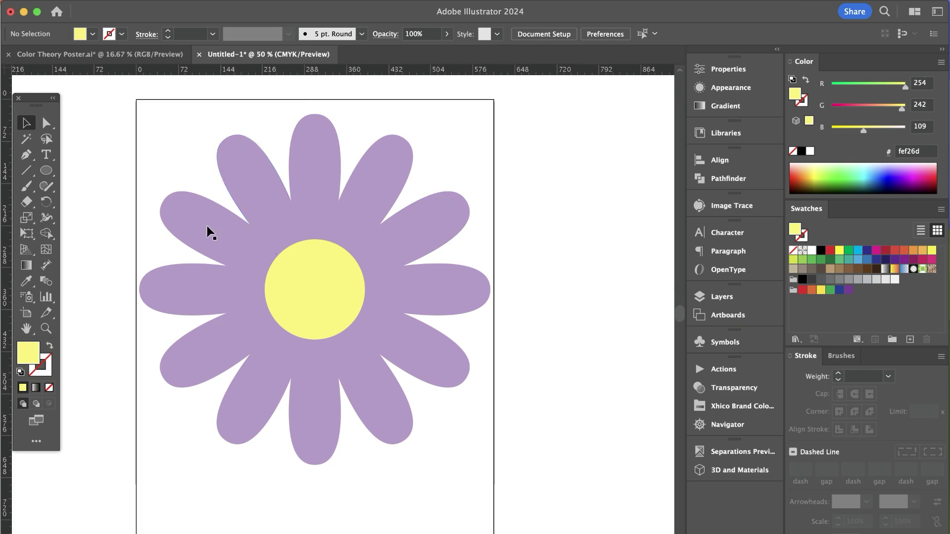